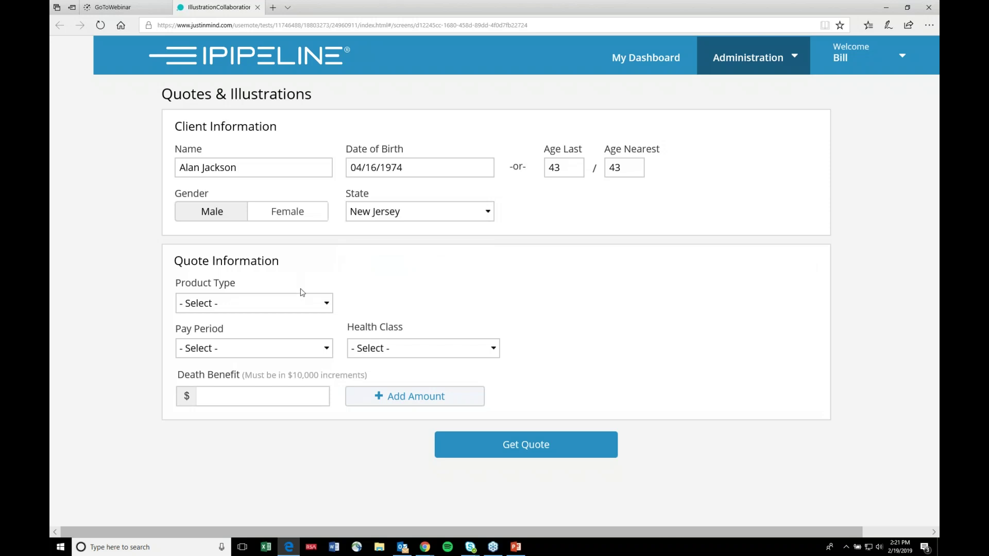
Set the quote's product type to Guarantee UL and its solve to NLG - Lifetime.
click(266, 304)
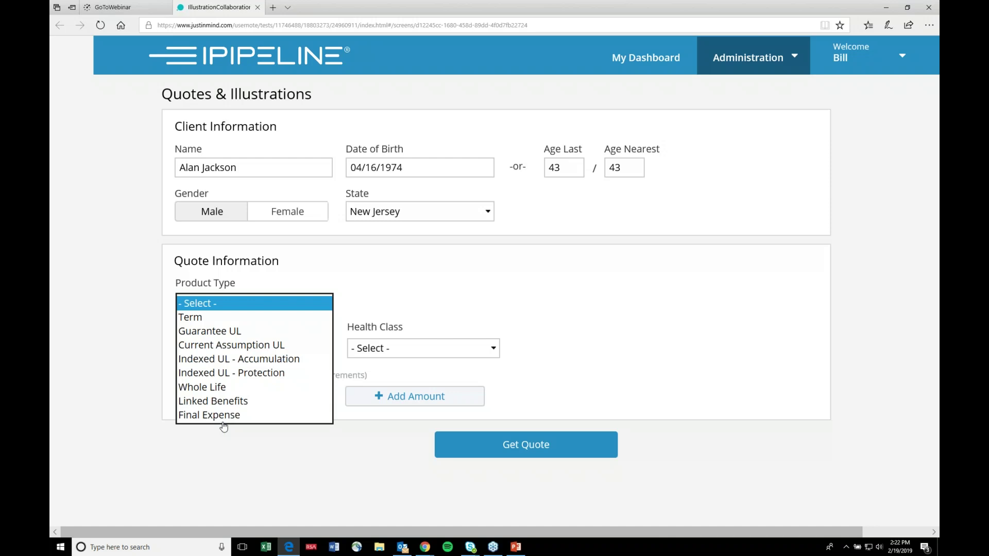
click(233, 332)
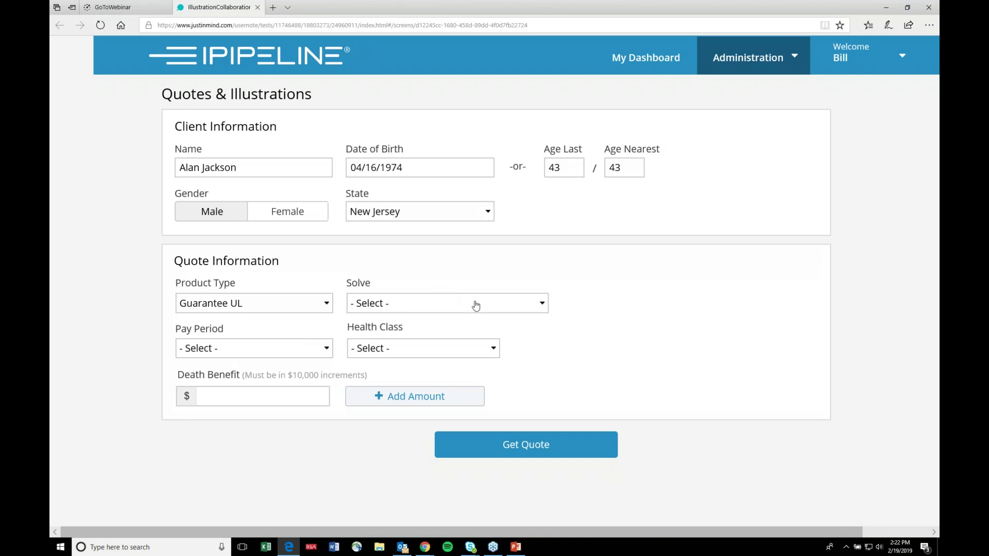
click(491, 306)
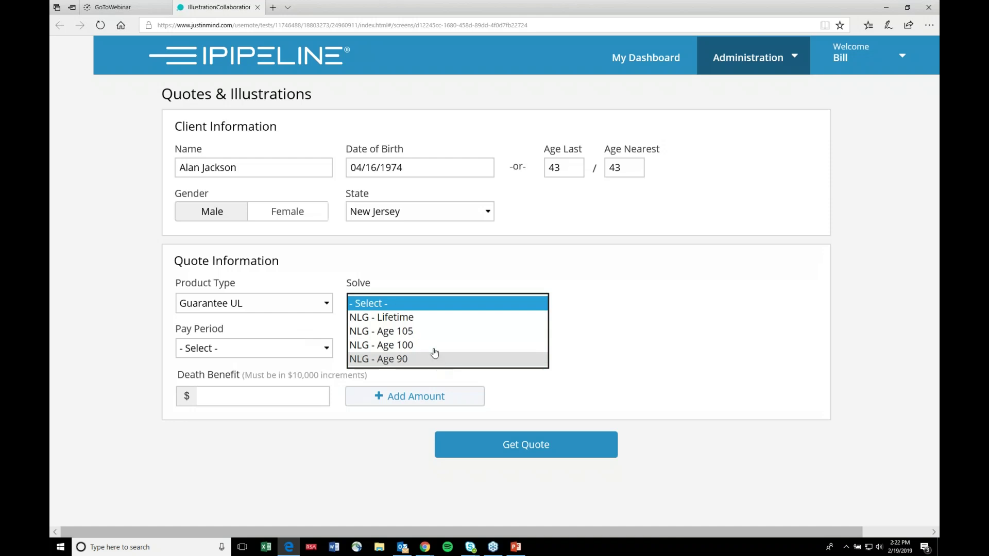
click(418, 318)
Set the pay period to 10 pay and the health class to Preferred Non-Tobacco.
click(310, 356)
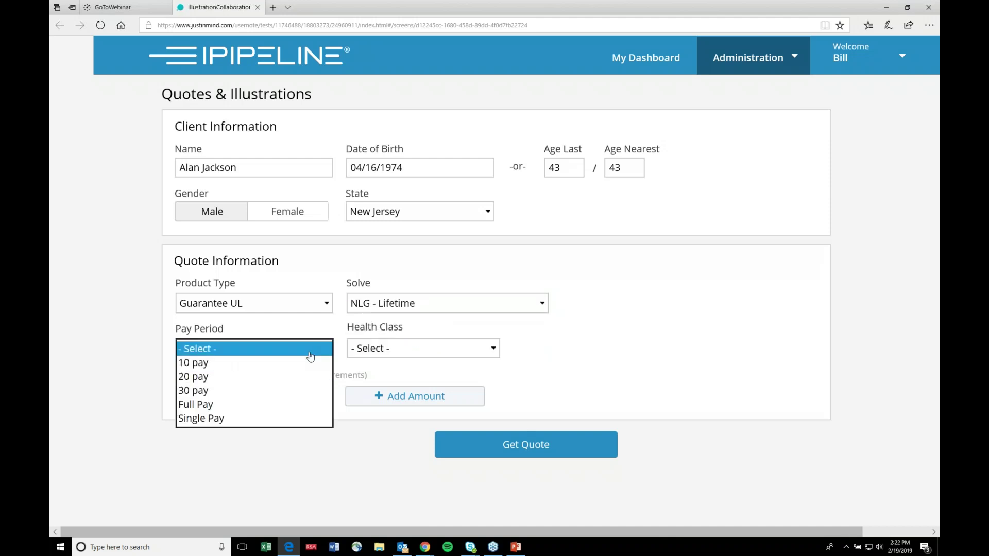
click(237, 364)
click(488, 348)
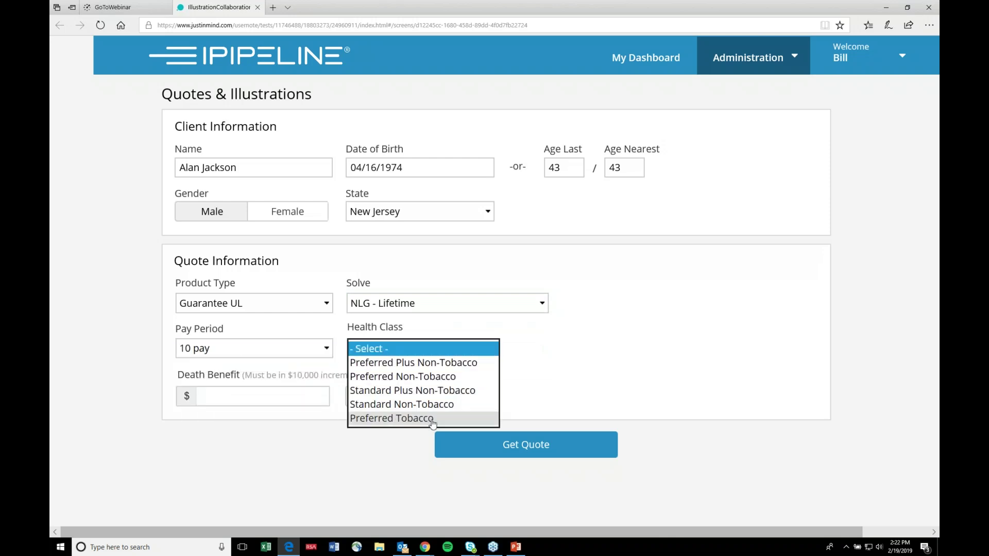
click(450, 376)
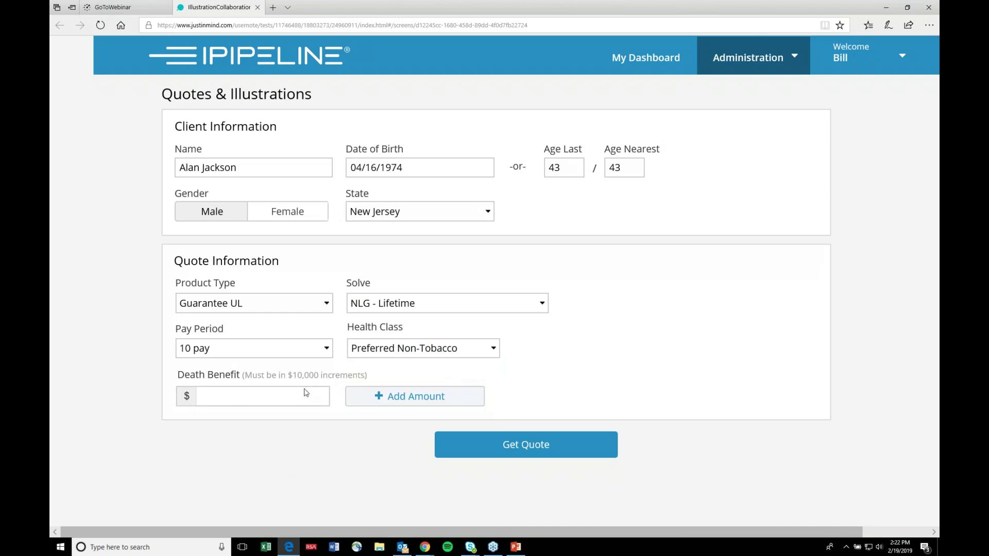
Enter a death benefit of 250,000, get the quote and look through the carrier results.
click(252, 395)
text(250,000)
click(511, 451)
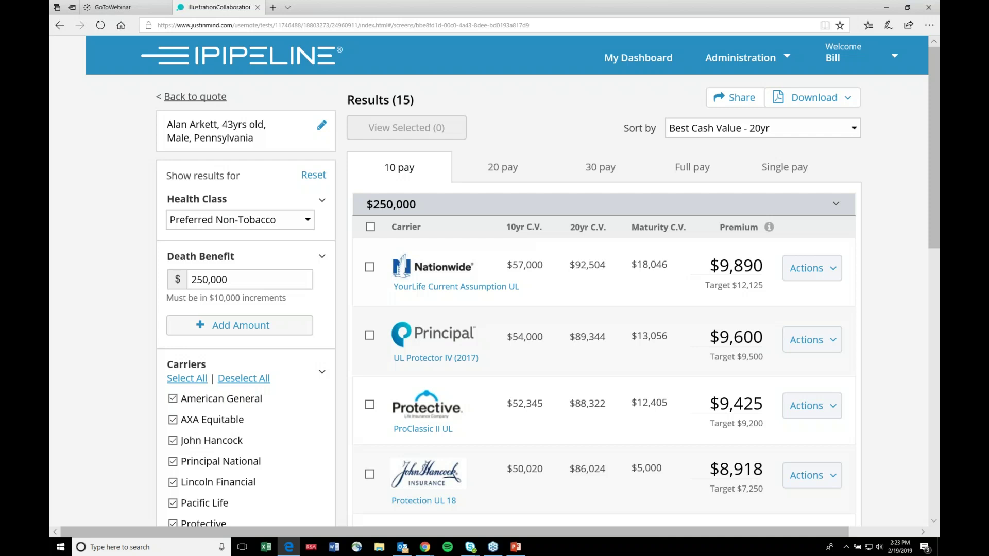
scroll(546, 282, down, 4)
scroll(765, 159, up, 1)
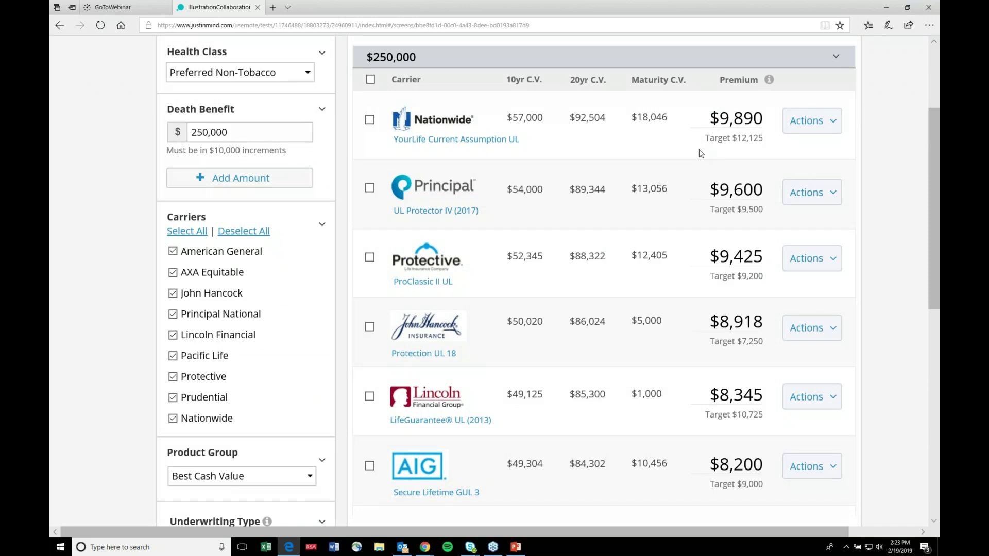
scroll(701, 152, up, 3)
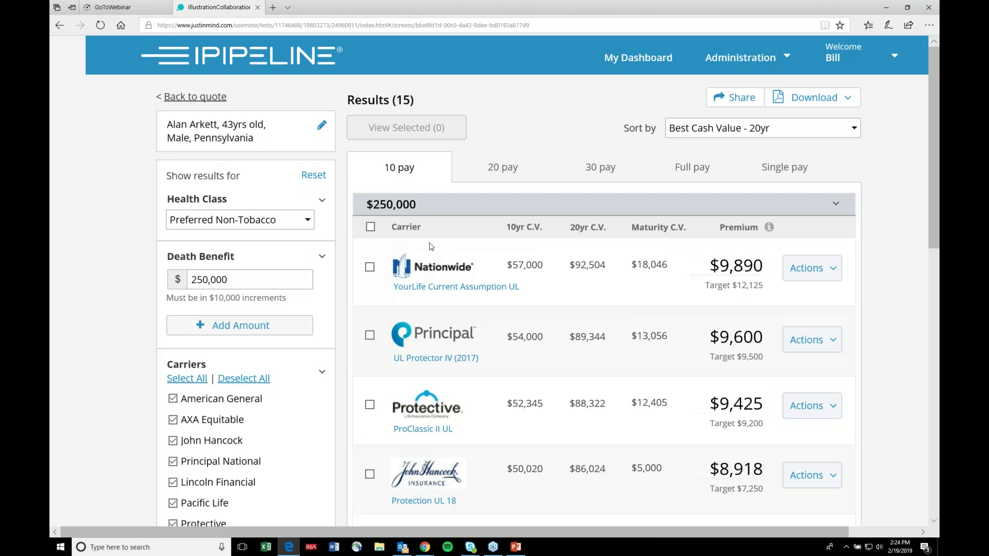
Compare the quotes under the Standard Plus Non-Tobacco health class and return the filter to Preferred Non-Tobacco.
click(305, 227)
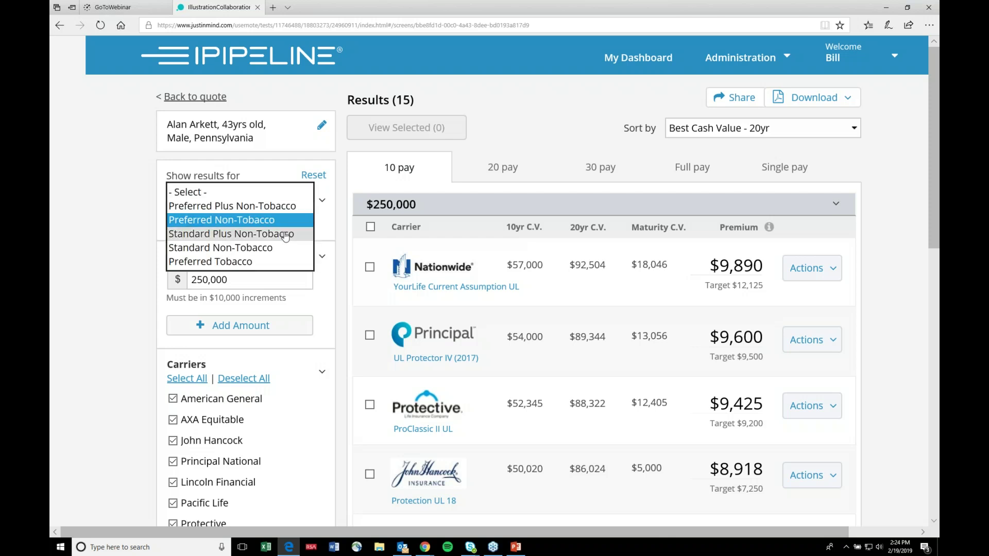
click(286, 238)
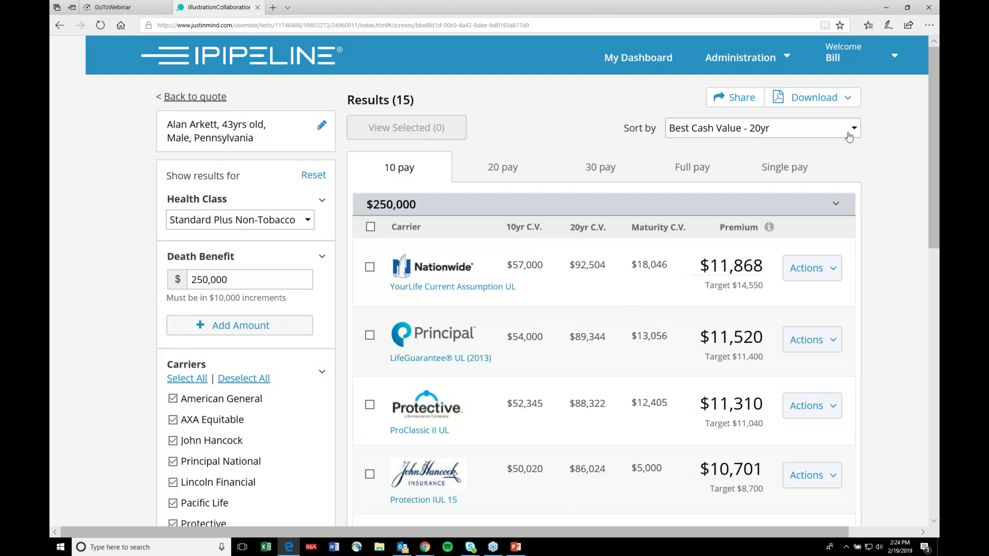
click(306, 224)
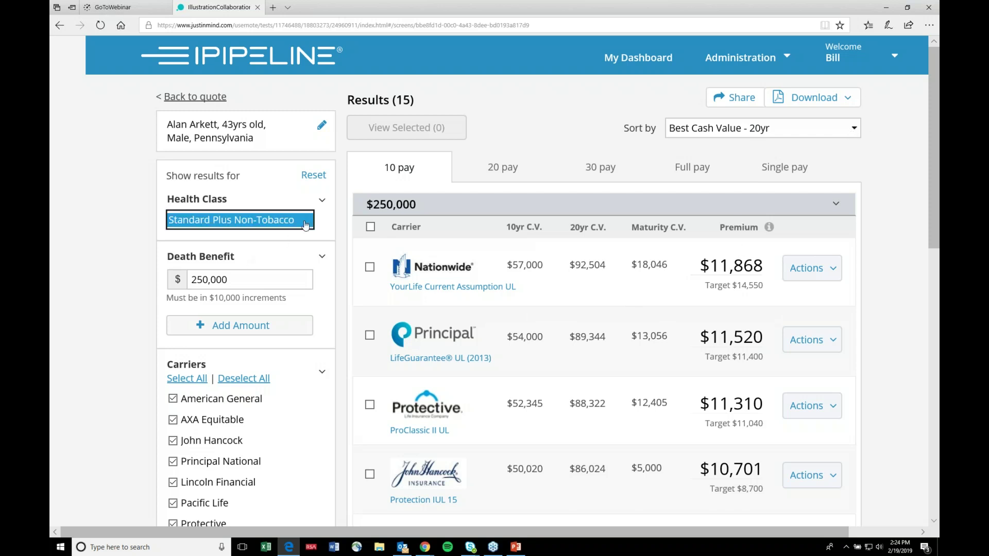
click(260, 204)
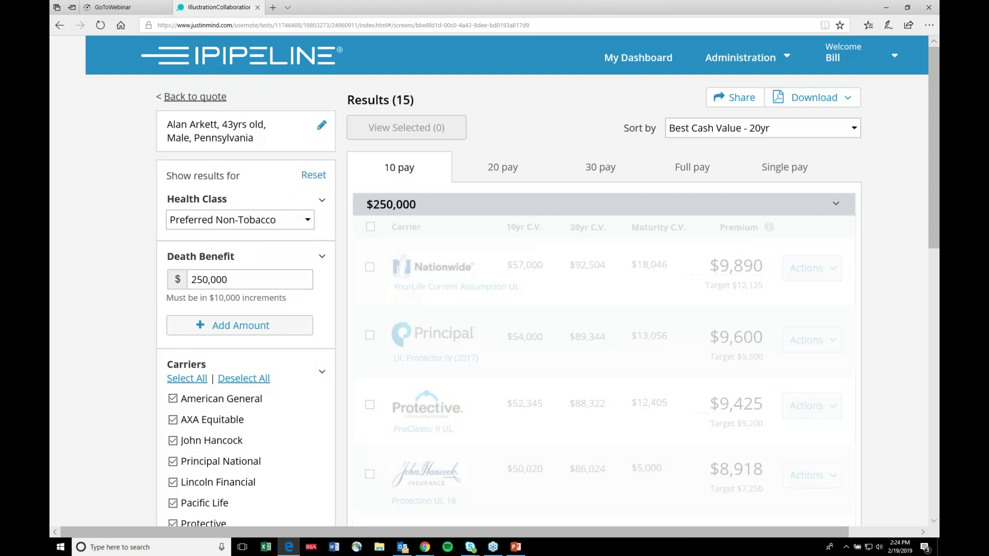
Sort the quote results by Best Premium and look through the reordered carriers.
click(856, 134)
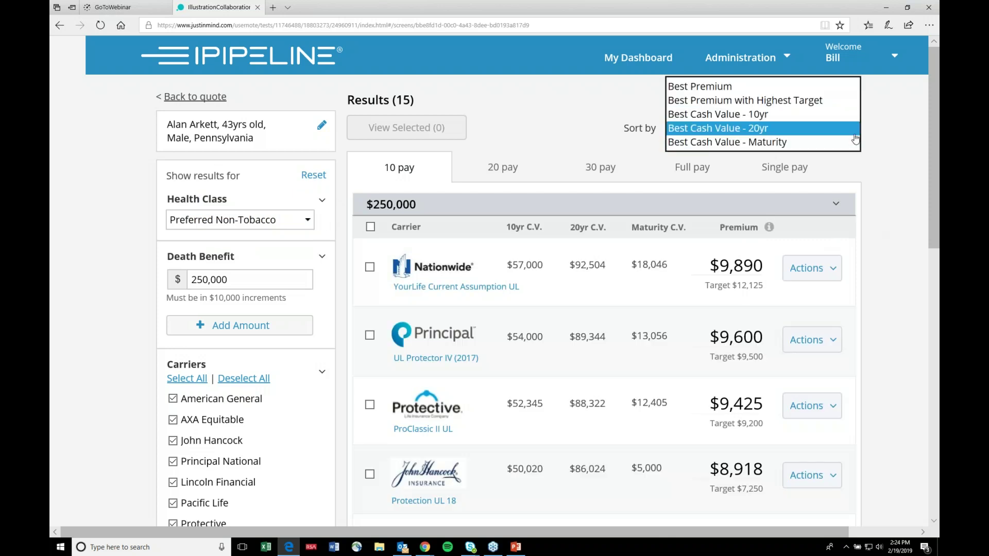
click(733, 91)
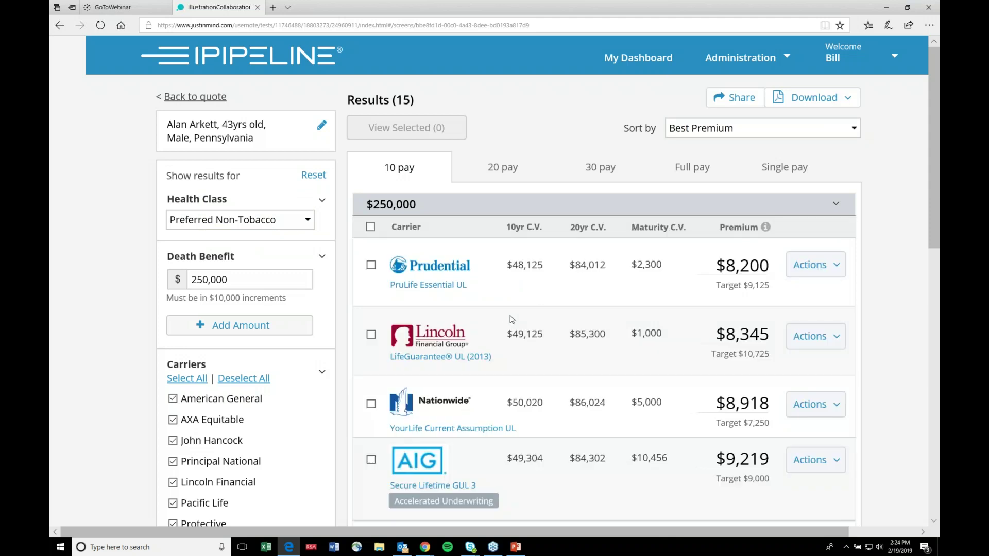
scroll(574, 268, down, 3)
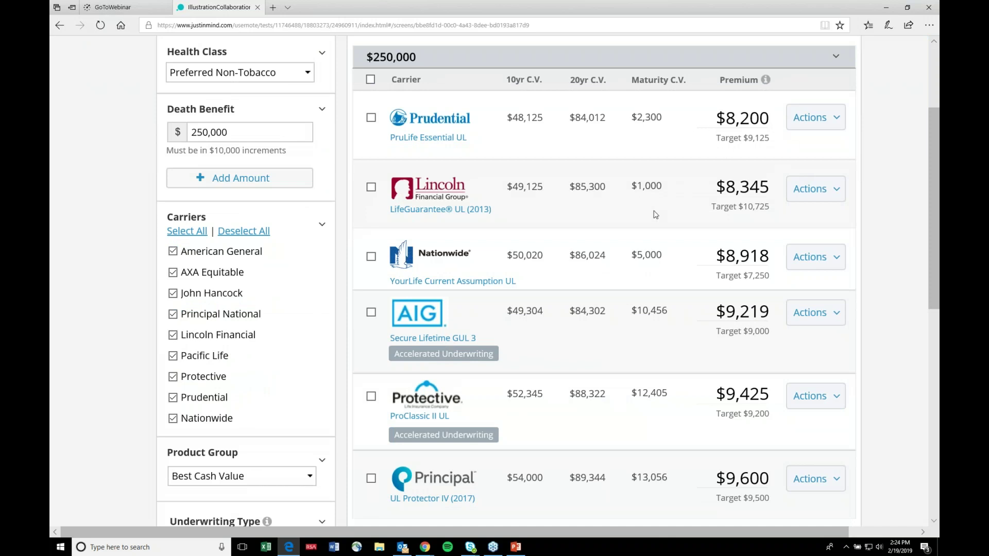
scroll(655, 214, up, 3)
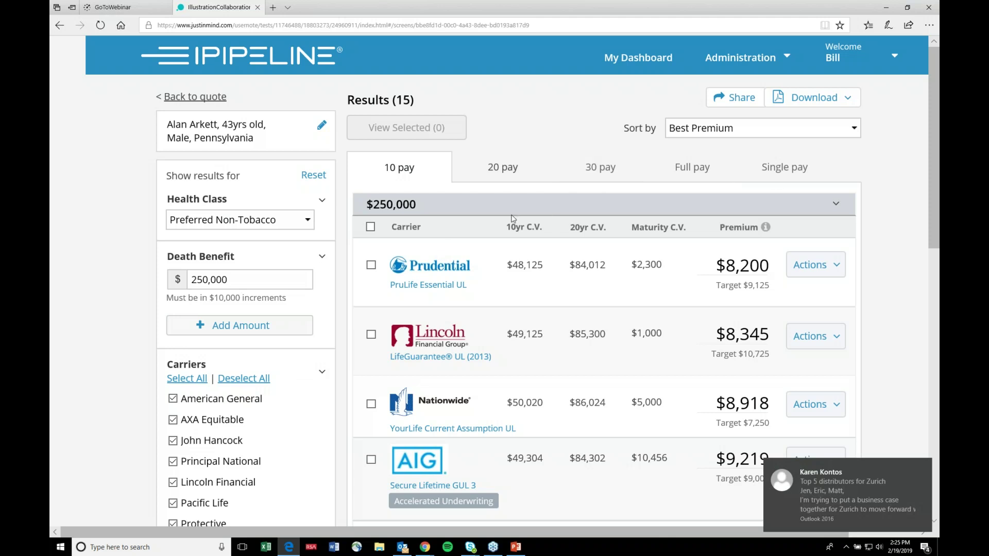
Select the 10 pay quotes from Prudential, Lincoln Financial and Nationwide.
scroll(513, 218, down, 3)
scroll(373, 271, up, 3)
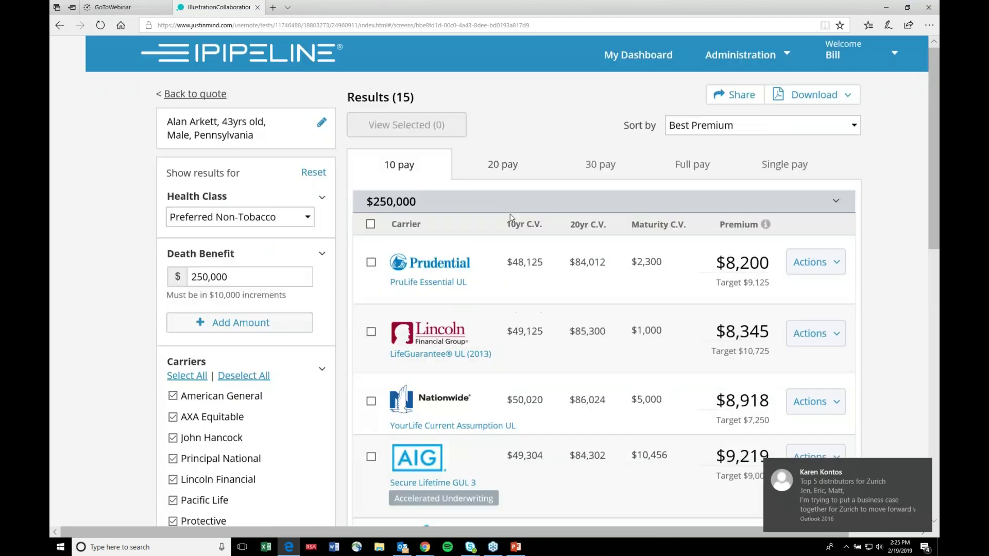
click(372, 266)
click(371, 335)
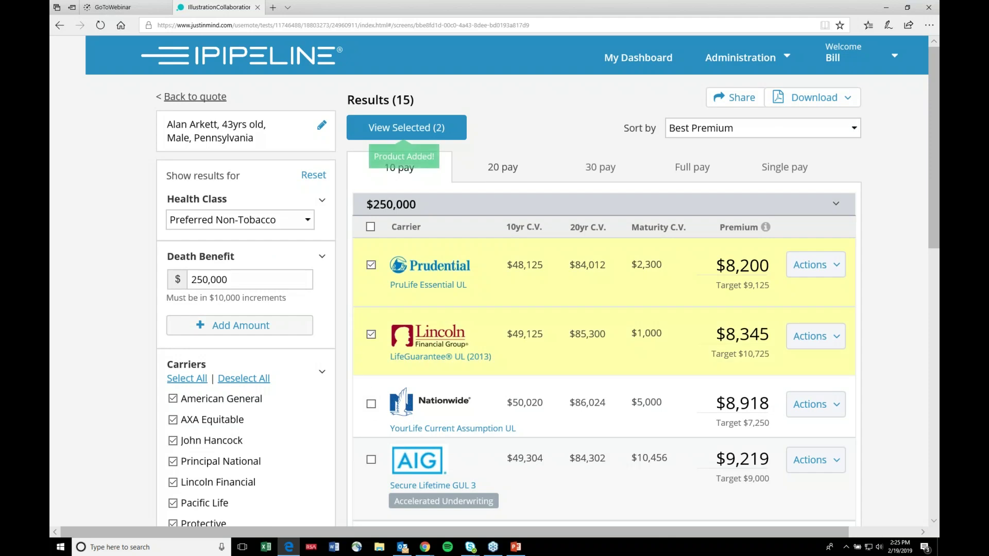
click(372, 407)
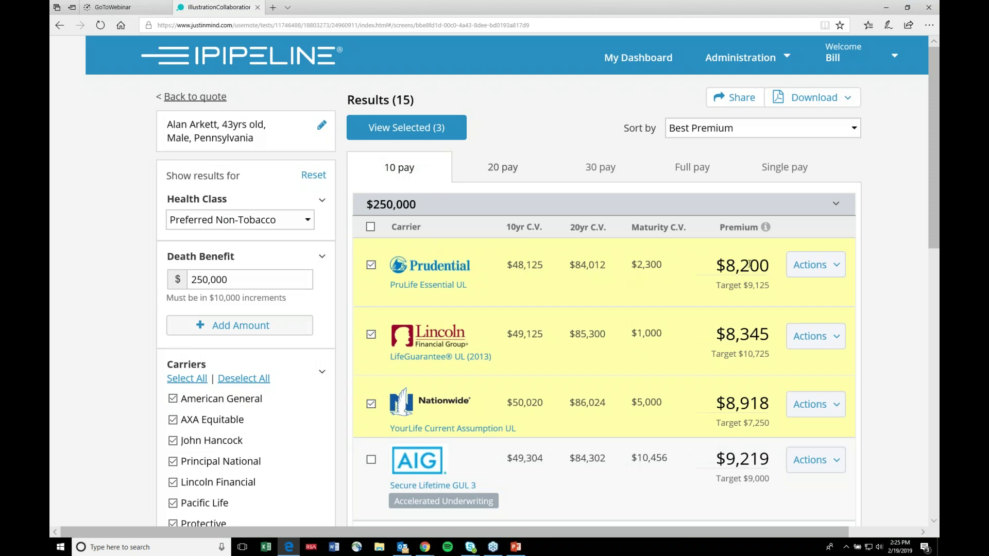
Examine the carrier premiums and cash values for the 20 pay, 30 pay, Full pay and Single pay periods.
click(506, 168)
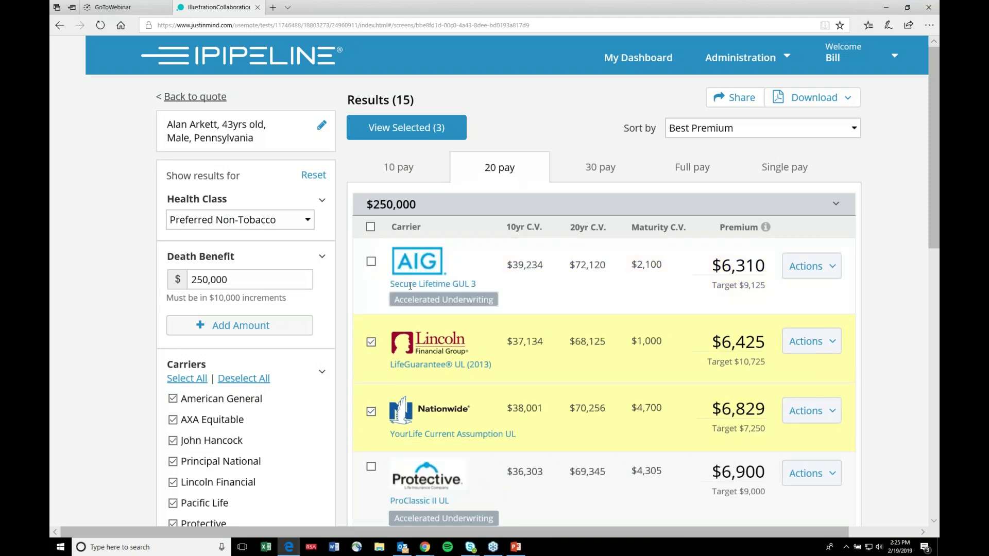
scroll(410, 285, down, 4)
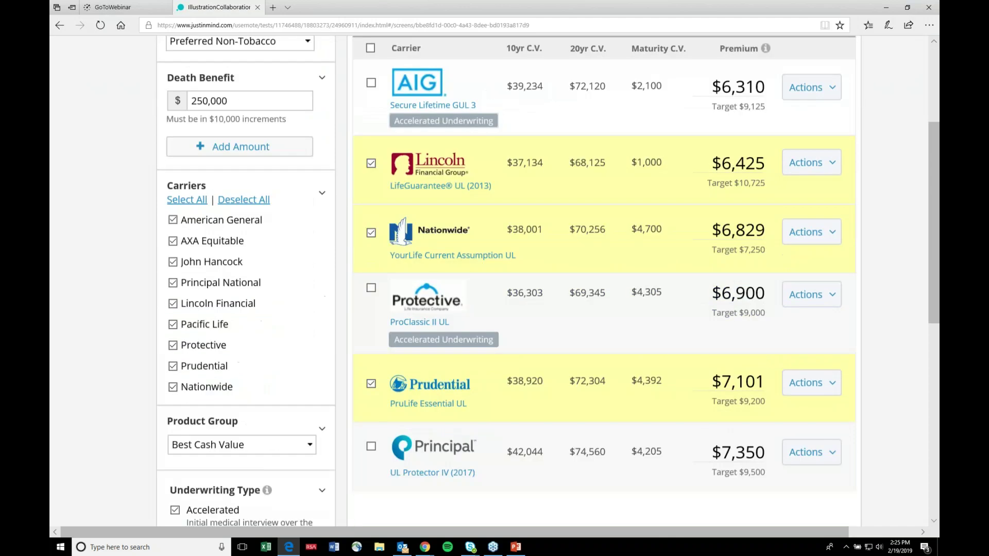
scroll(833, 361, down, 1)
scroll(833, 361, up, 3)
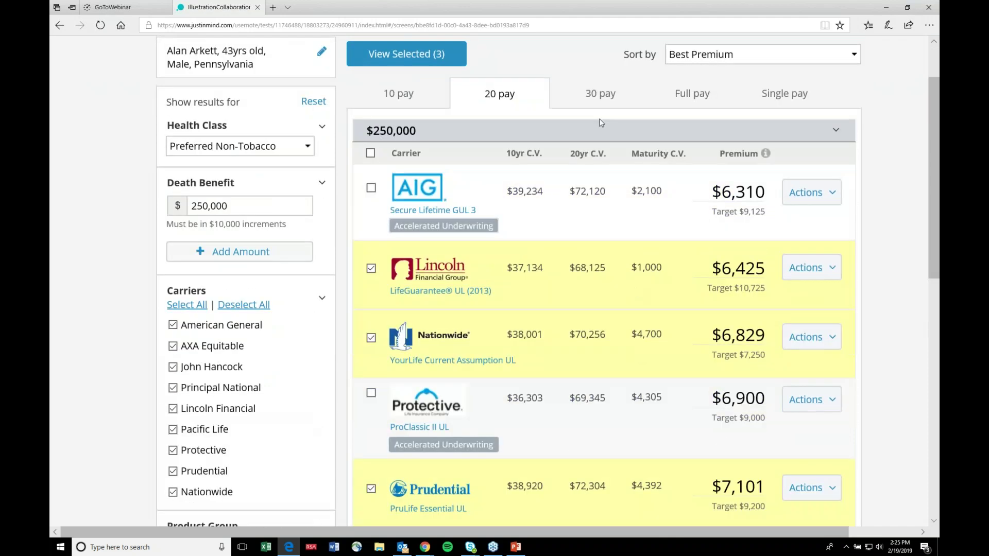
click(609, 107)
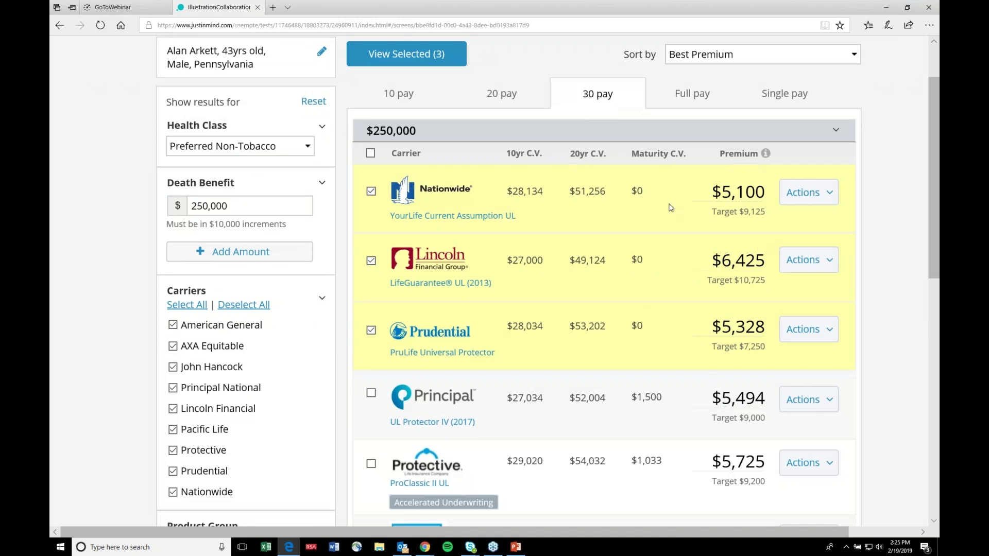
click(681, 103)
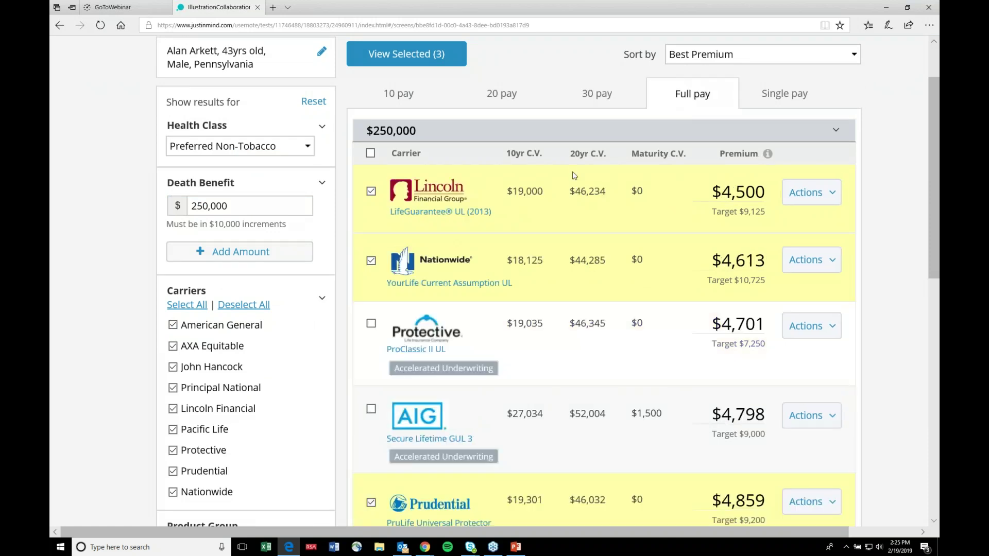
scroll(640, 254, down, 2)
scroll(639, 254, up, 2)
click(785, 87)
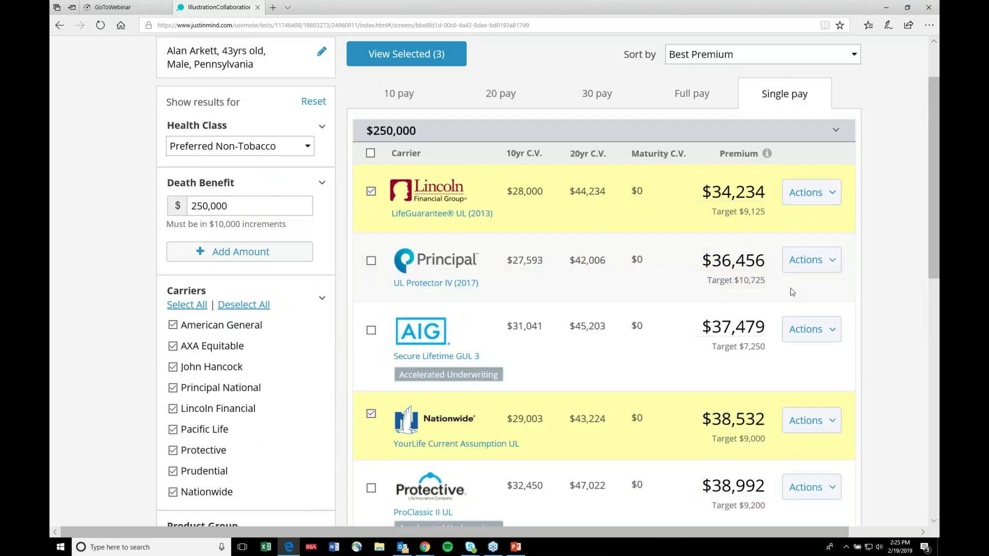
scroll(793, 292, down, 5)
scroll(774, 360, up, 7)
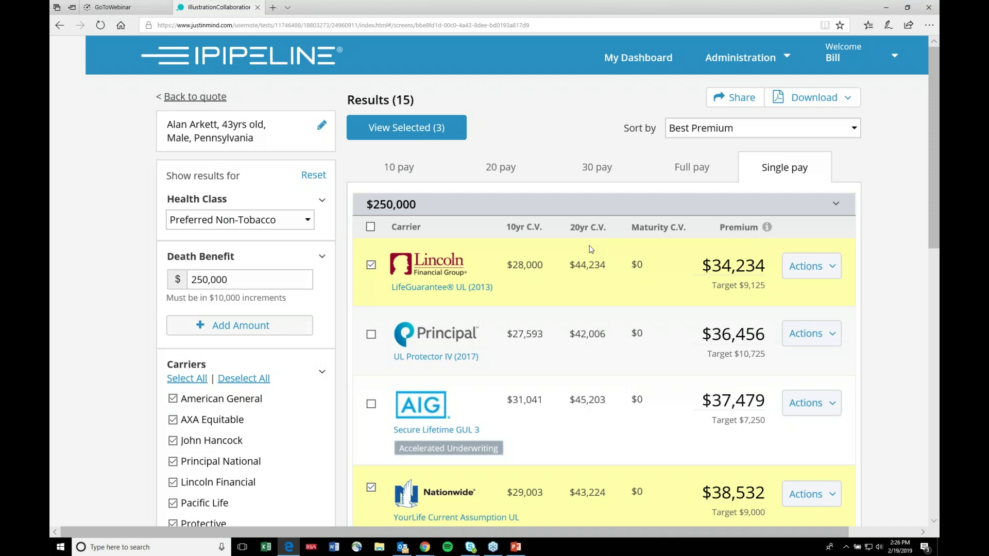
Return to the 30 pay results, add a second death benefit amount of 500,000 and review the quotes for both amounts.
click(598, 173)
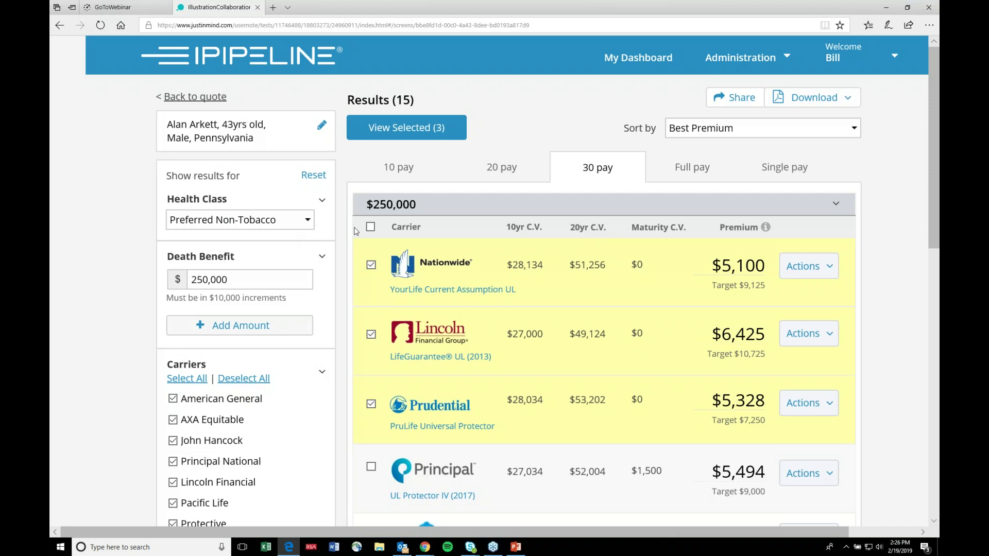
scroll(363, 233, down, 1)
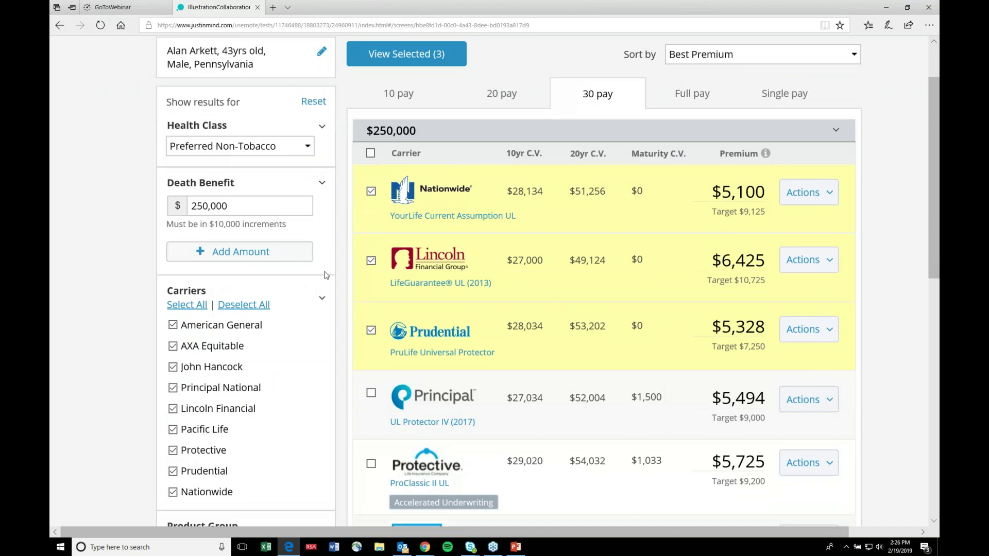
click(235, 253)
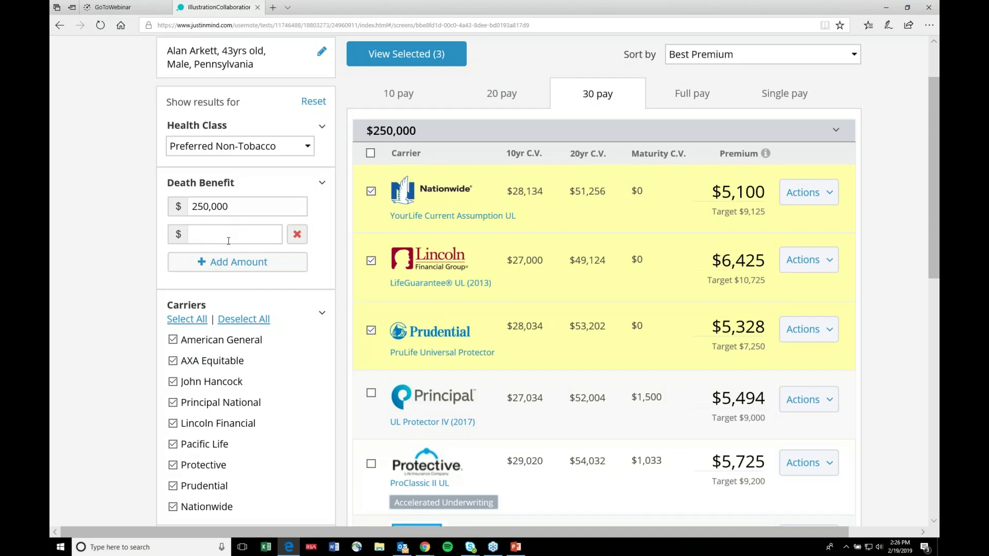
click(228, 241)
text(500,000)
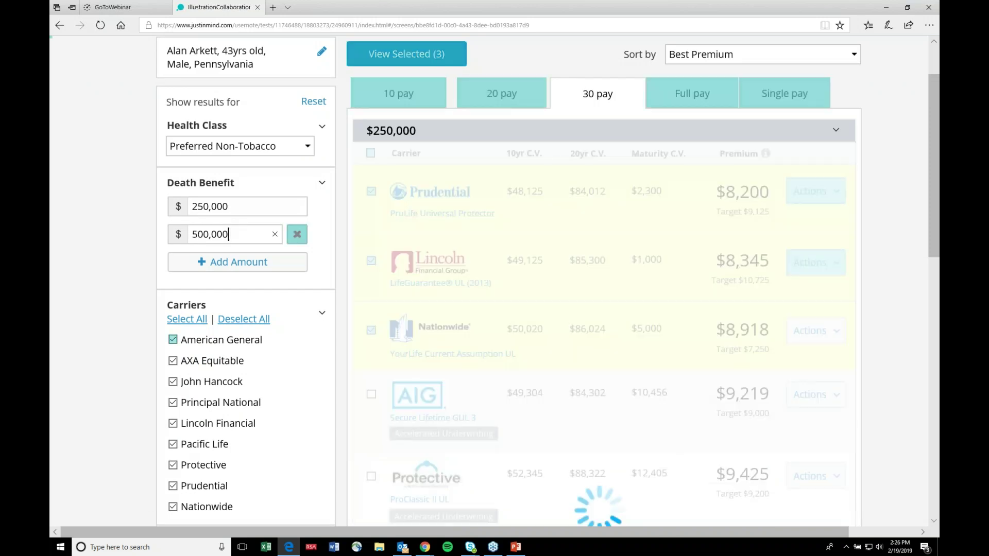
scroll(831, 256, down, 1)
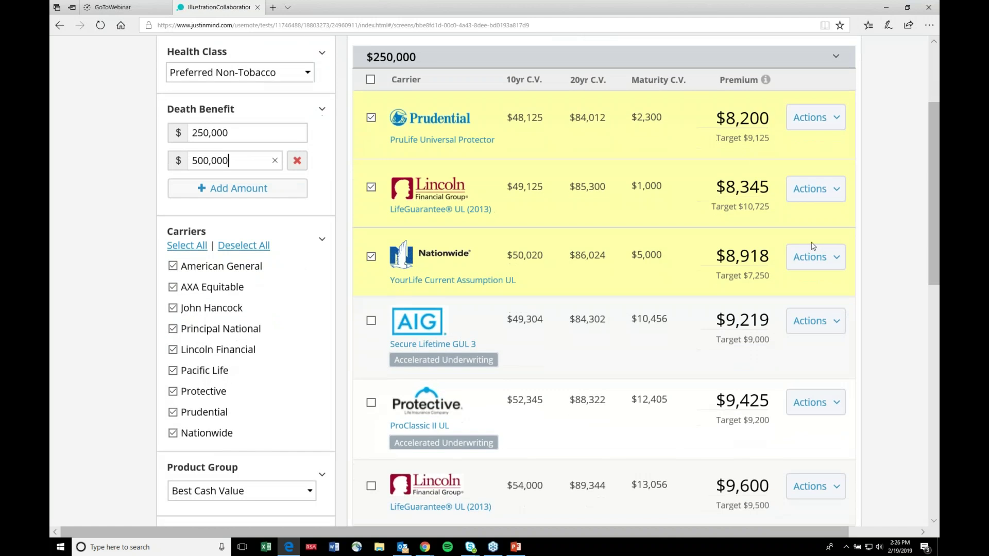
scroll(872, 255, down, 5)
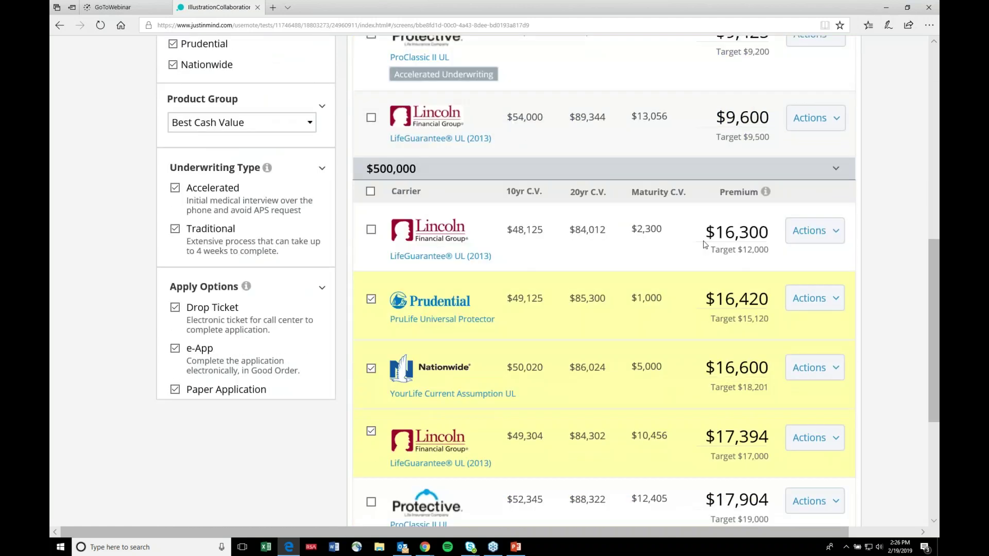
scroll(745, 287, down, 2)
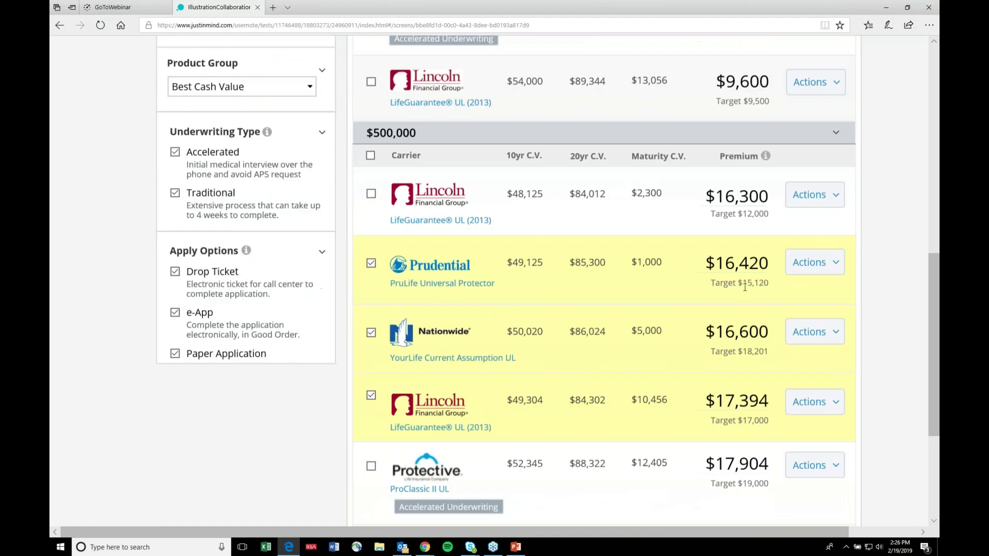
scroll(719, 325, up, 8)
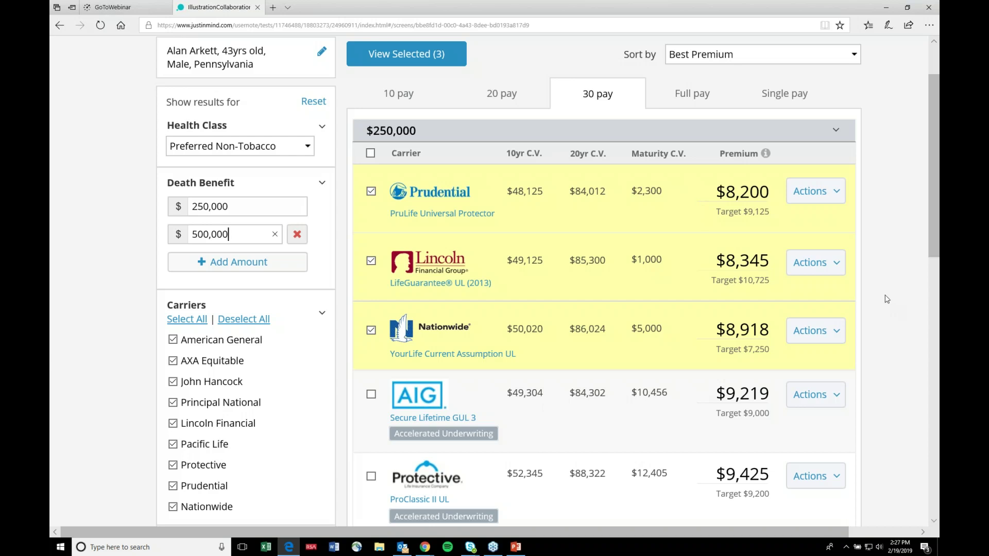
View the details of the selected Lincoln LifeGuarantee UL (2013) quote for $250,000 and run its illustration, allowing the blocked pop-up once.
click(809, 267)
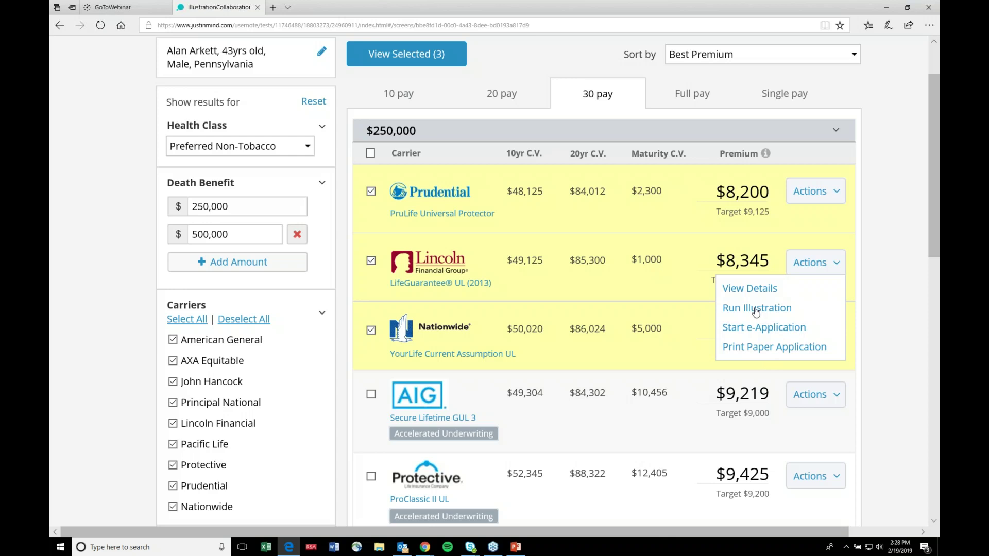
click(748, 291)
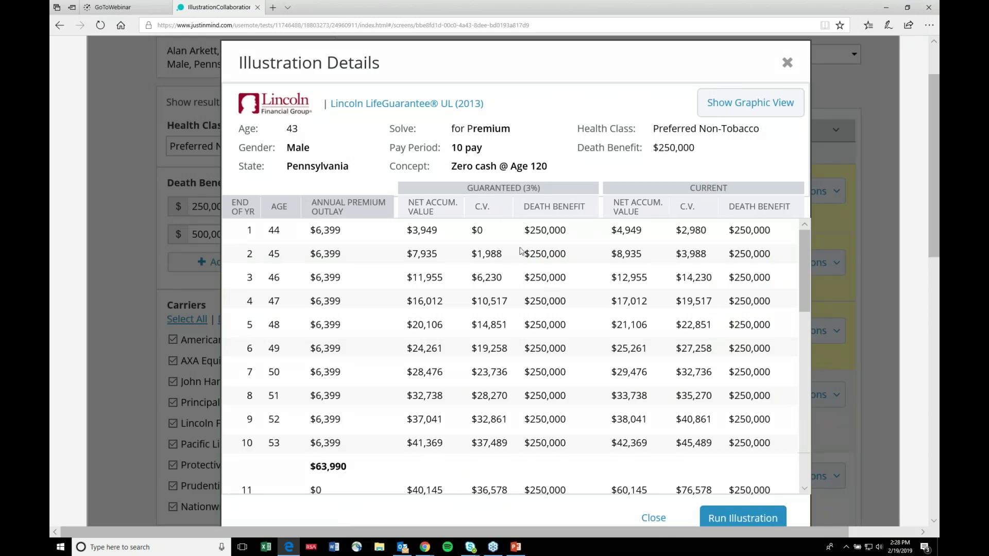
scroll(746, 446, down, 2)
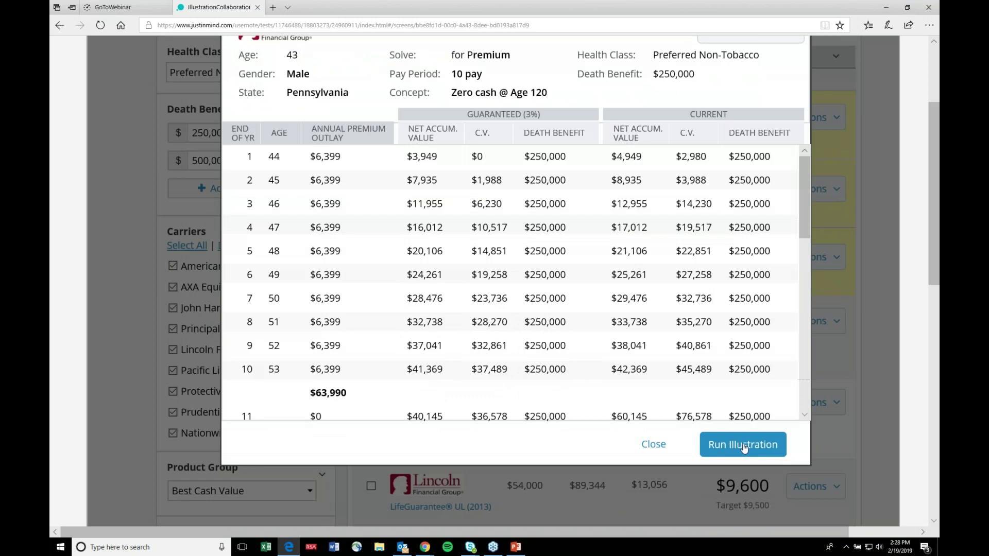
click(744, 446)
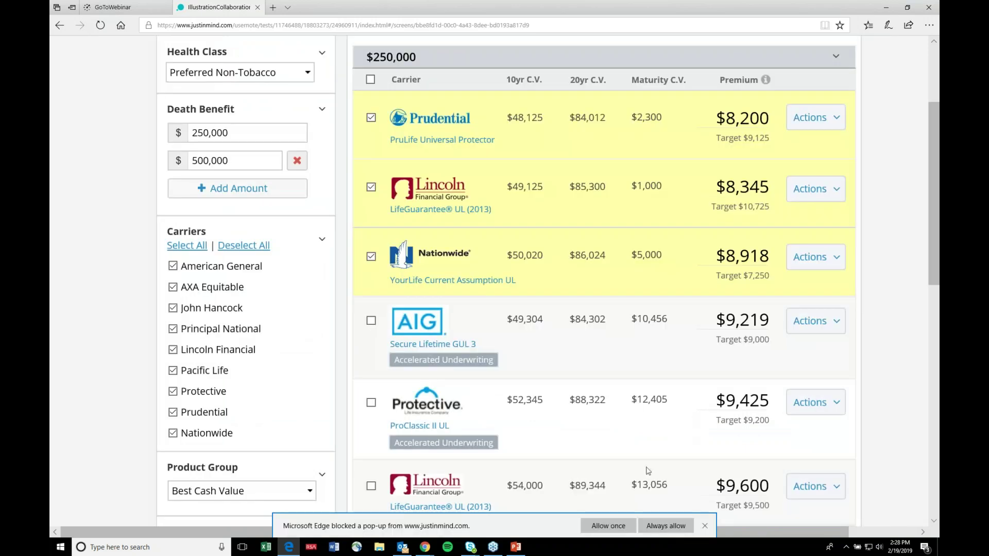
click(609, 526)
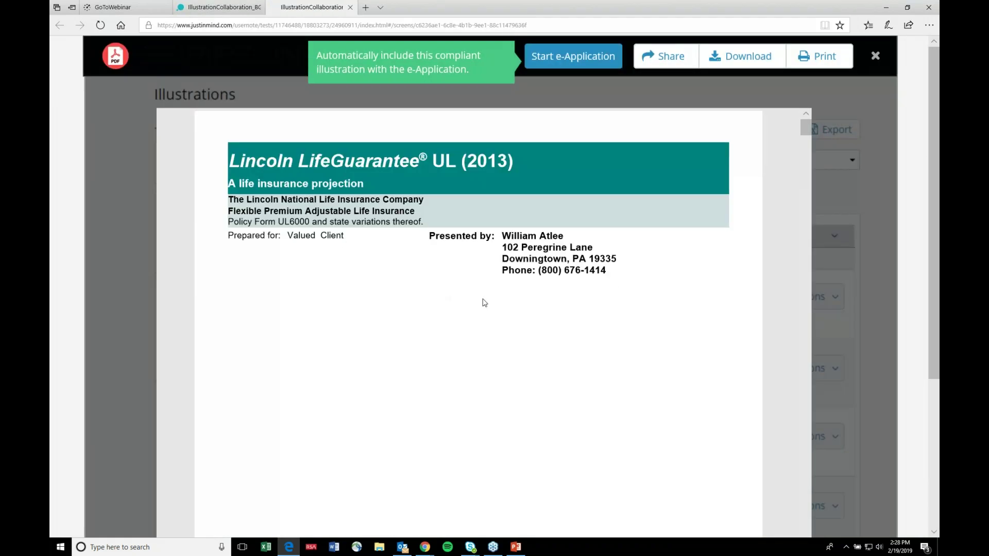
Examine the product overview and guaranteed values tables in the Lincoln LifeGuarantee UL (2013) illustration, and return to its first page.
scroll(484, 302, down, 10)
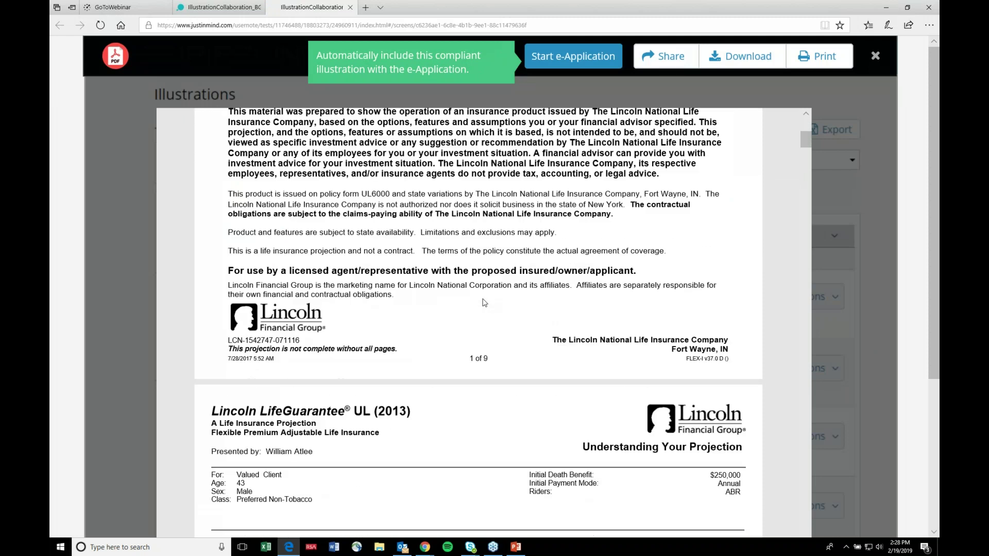
scroll(485, 302, down, 5)
scroll(484, 302, down, 4)
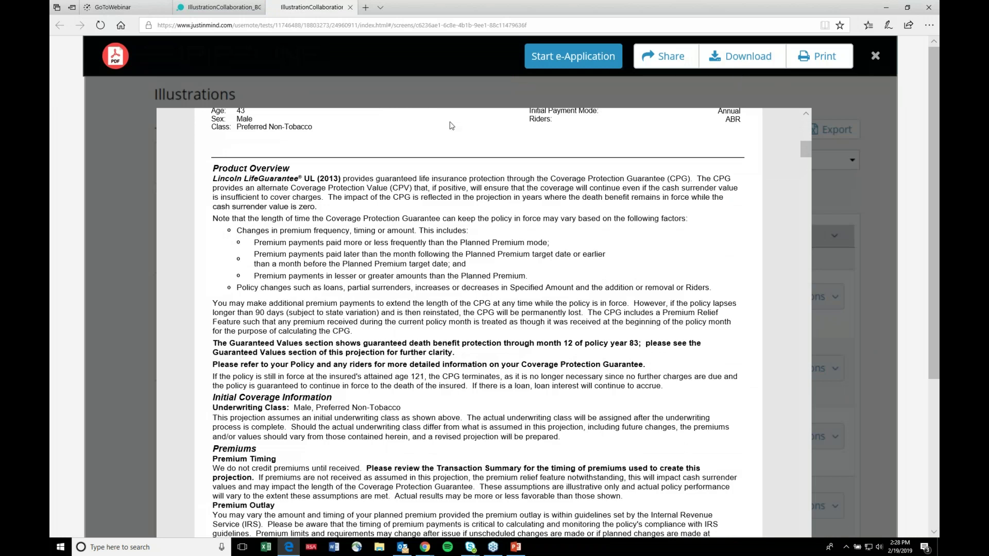
scroll(560, 234, down, 15)
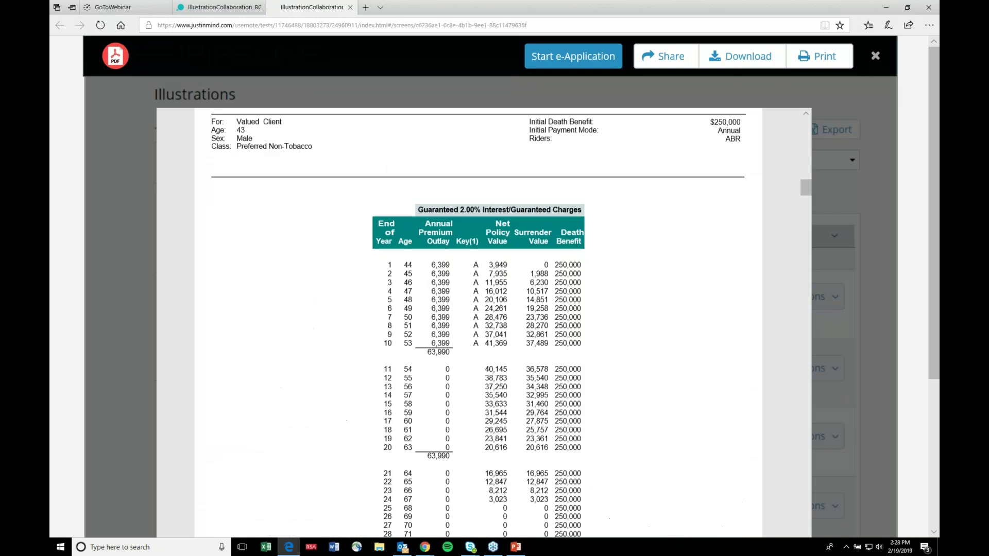
scroll(463, 368, down, 10)
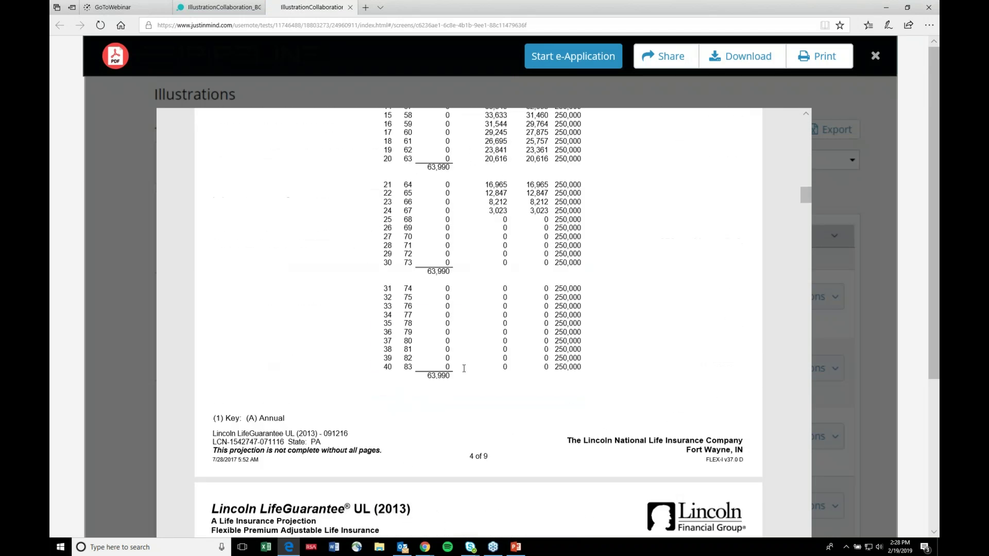
scroll(463, 369, down, 2)
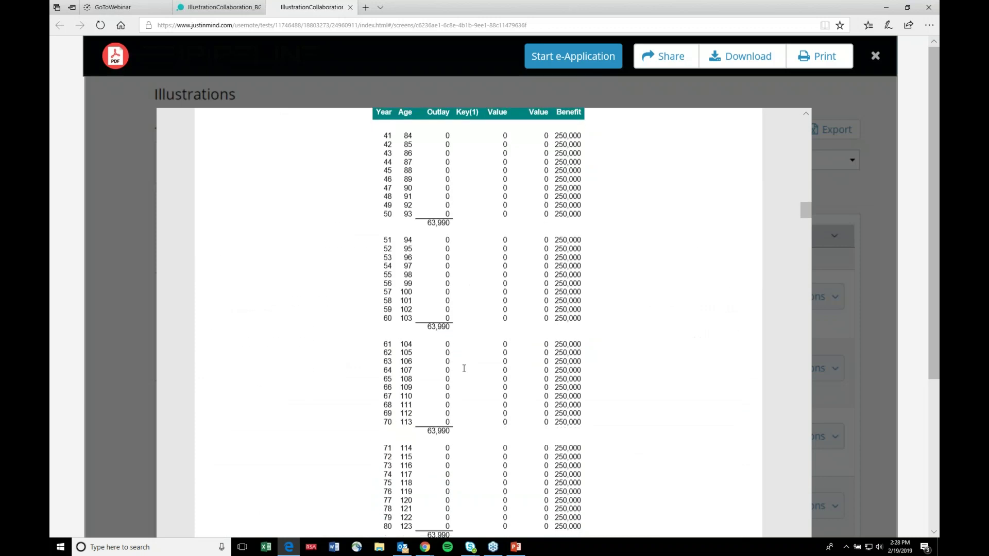
key(Home)
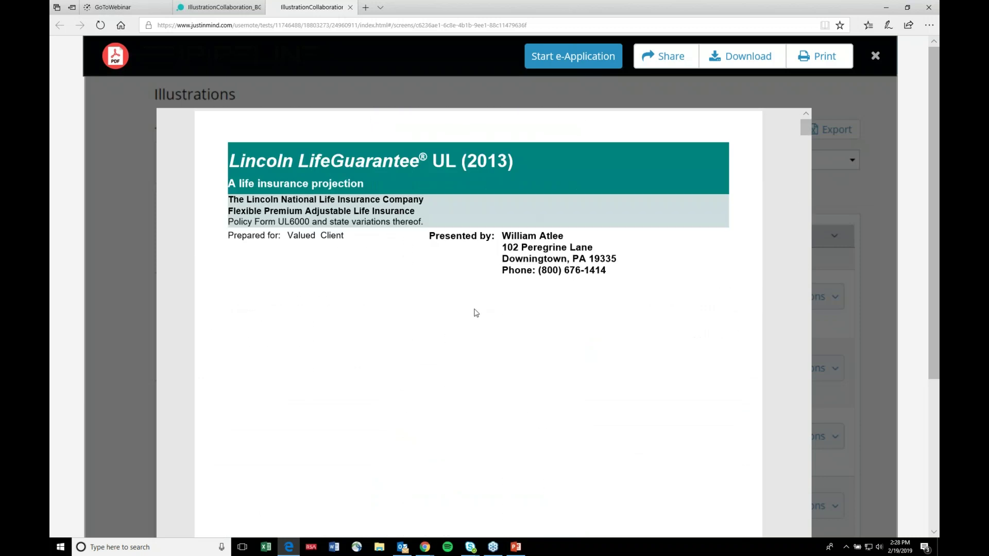